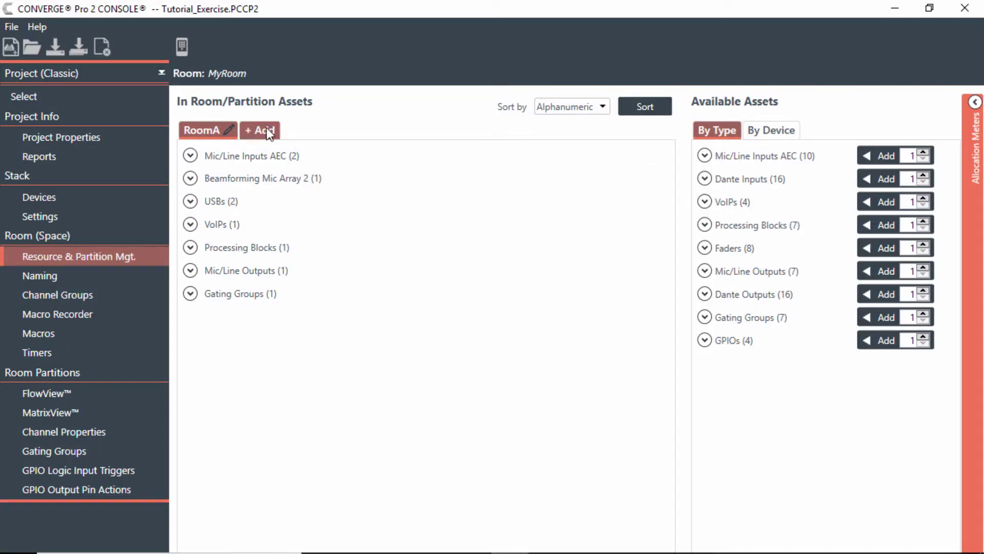
Add a second partition to MyRoom and rename it RoomB
click(267, 128)
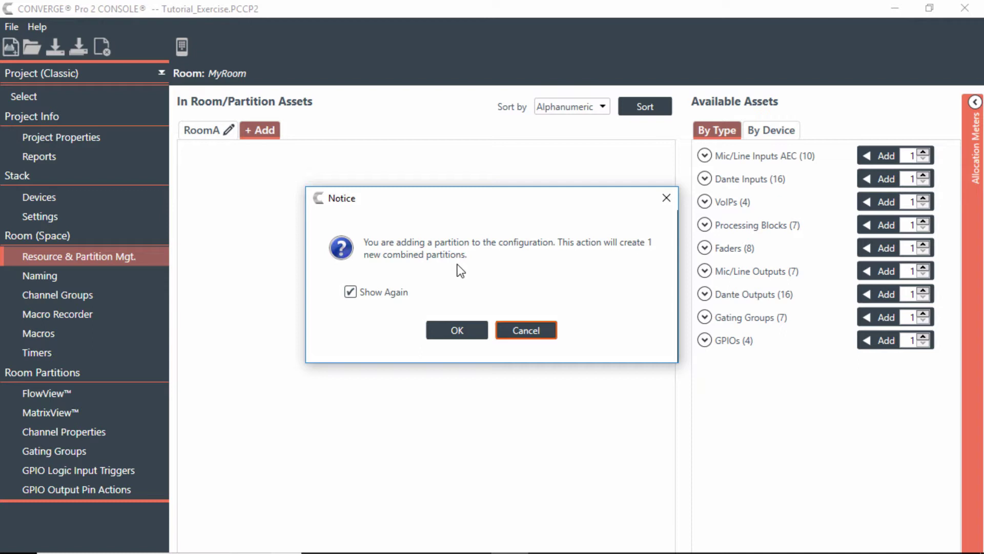
click(458, 332)
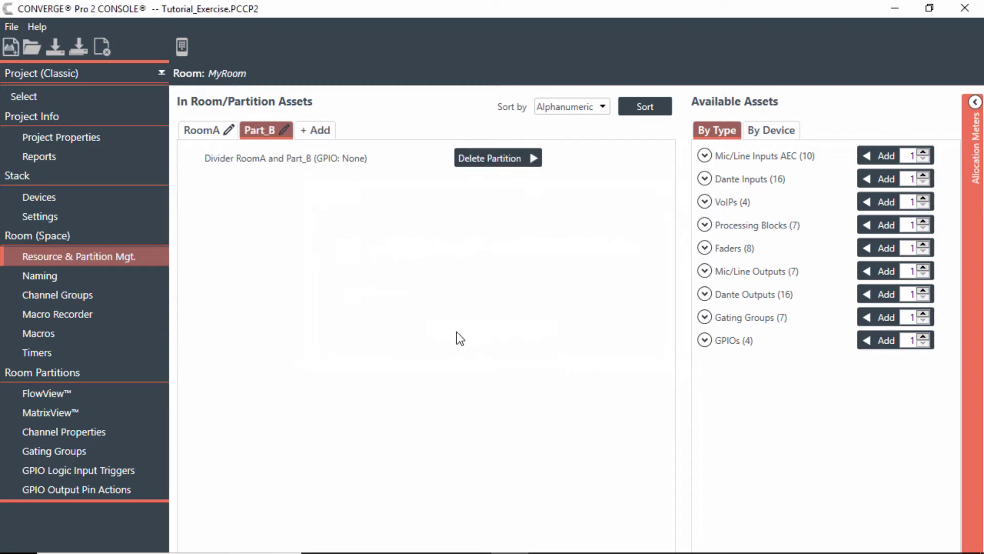
click(285, 133)
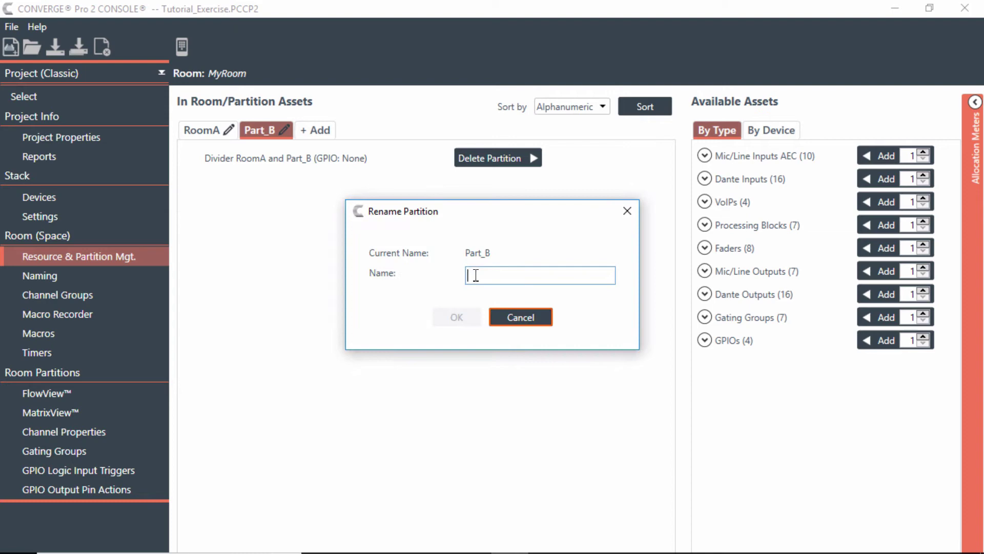
text(RoomB)
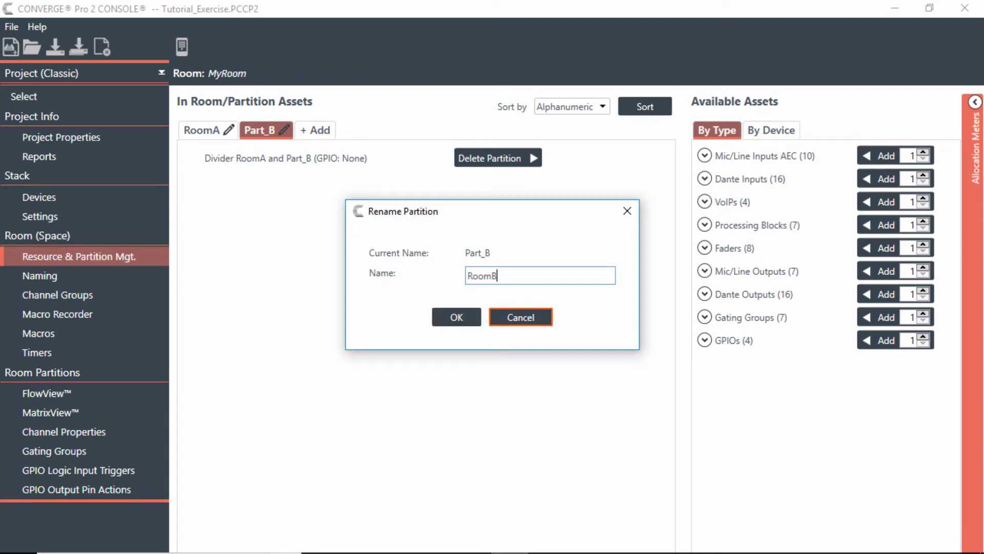
click(463, 315)
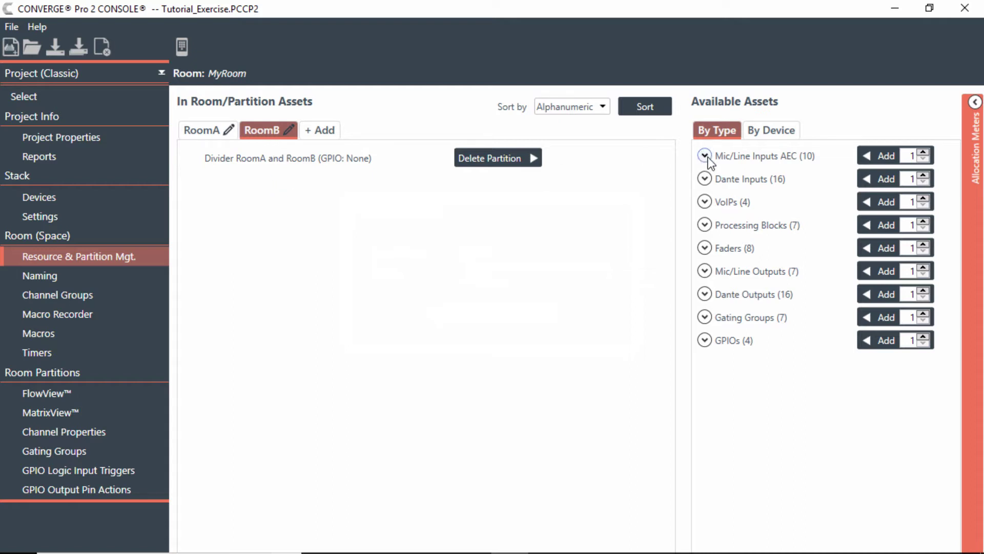
Assign eight of the available Mic/Line Inputs AEC to the RoomB partition
click(44, 198)
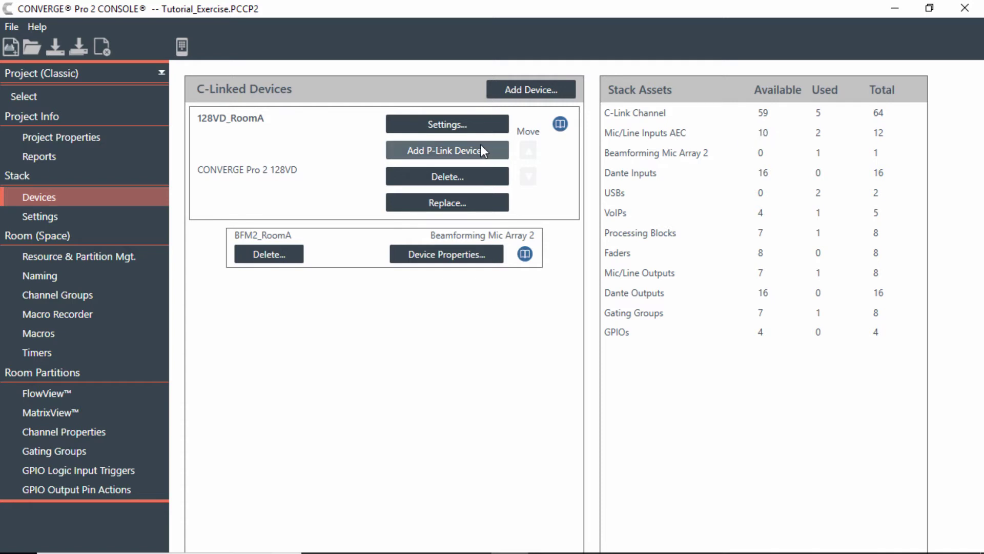
click(101, 254)
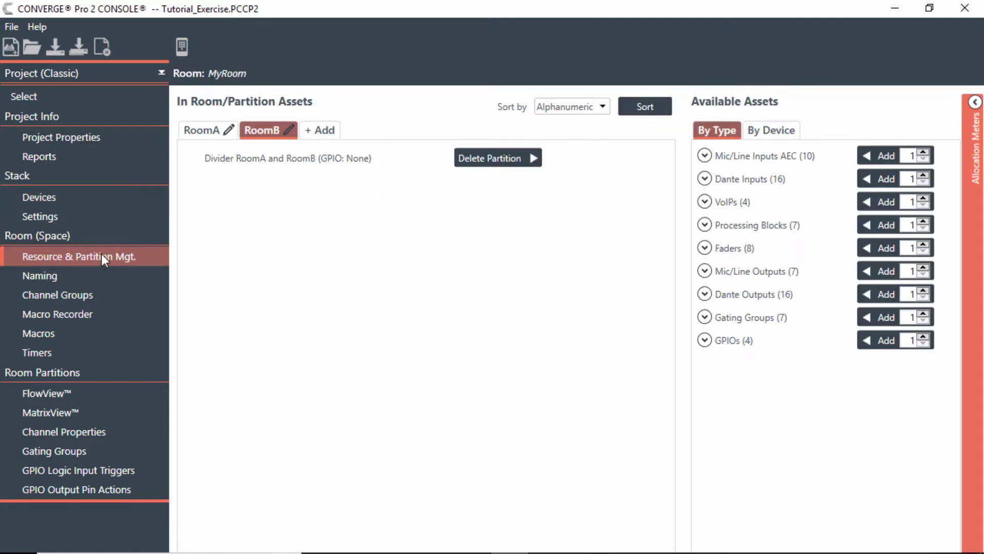
click(705, 156)
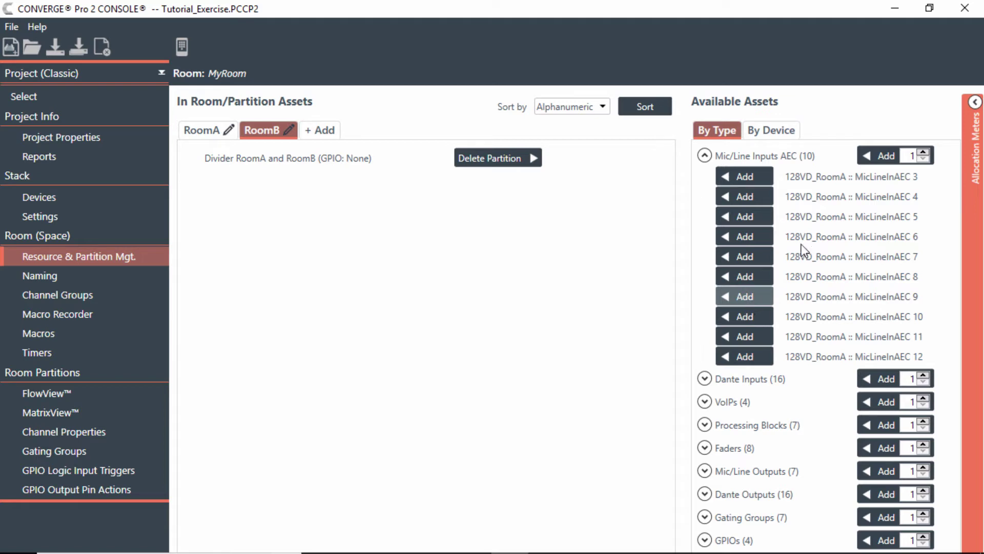
click(923, 153)
click(923, 154)
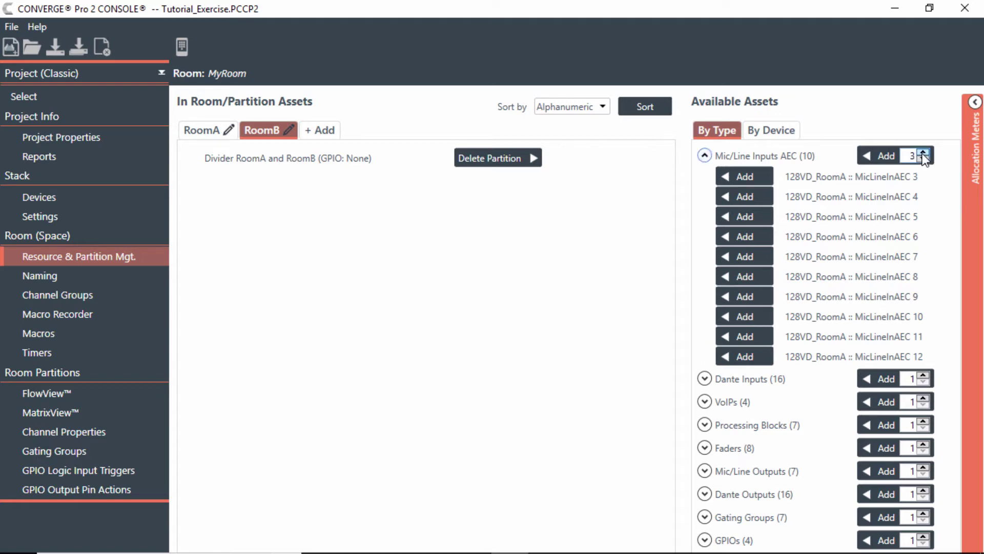
click(923, 154)
click(923, 154)
click(923, 153)
click(923, 153)
click(873, 160)
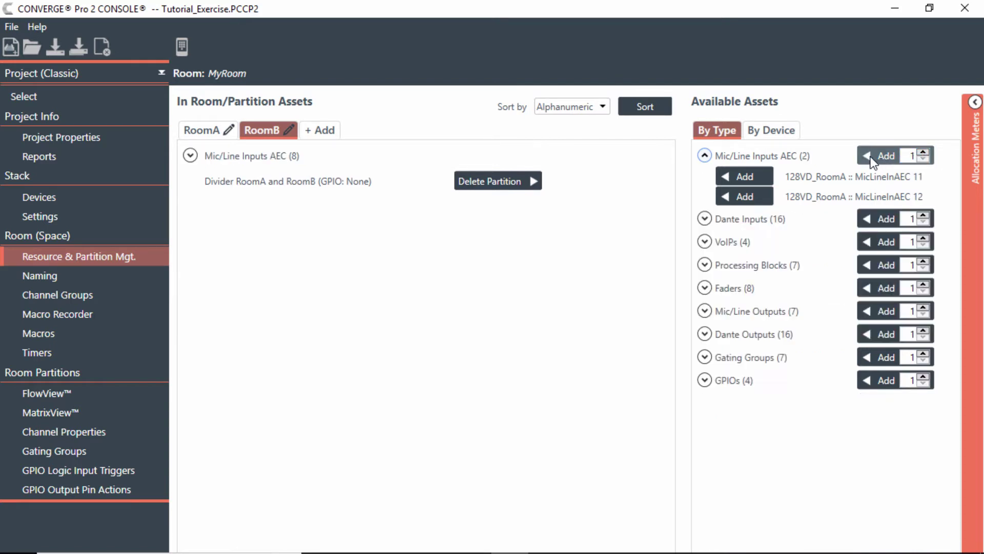
click(190, 155)
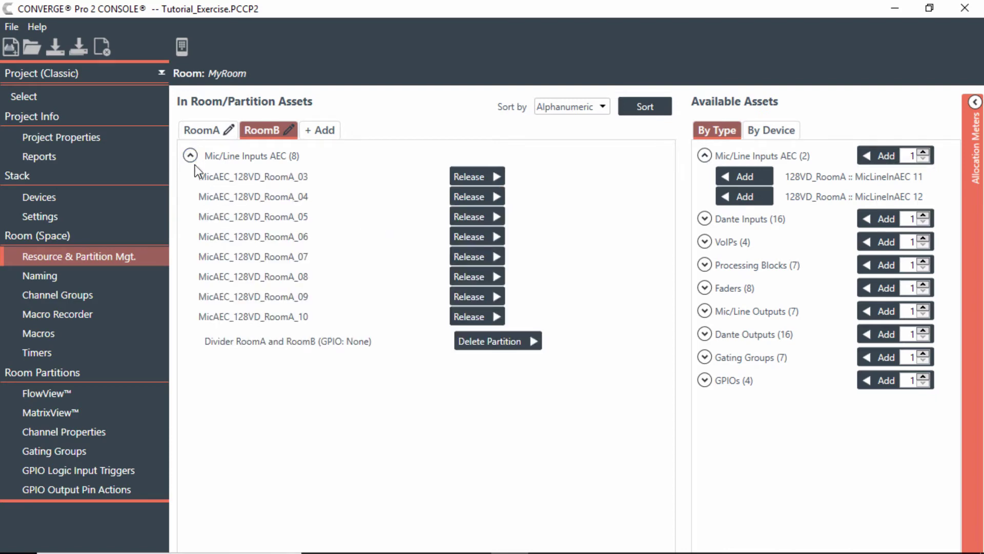
click(190, 156)
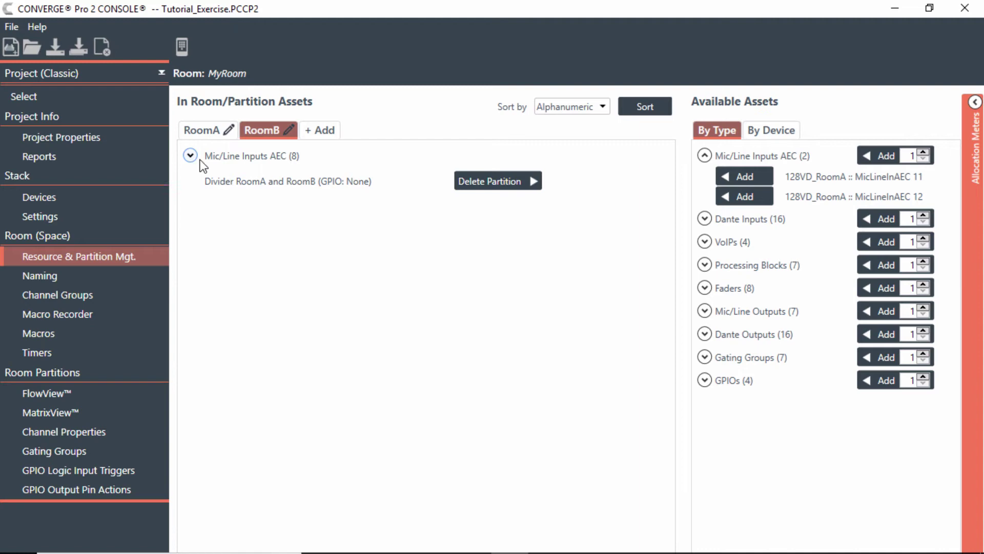
click(705, 157)
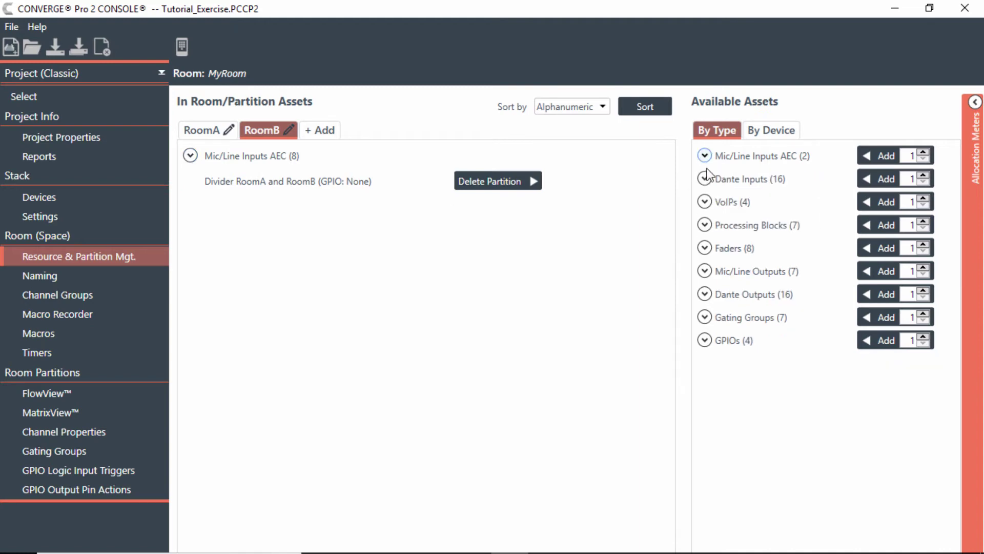
Assign VOIP 2 and MicLineOut 2 of 128VD_RoomA to the RoomB partition
click(705, 202)
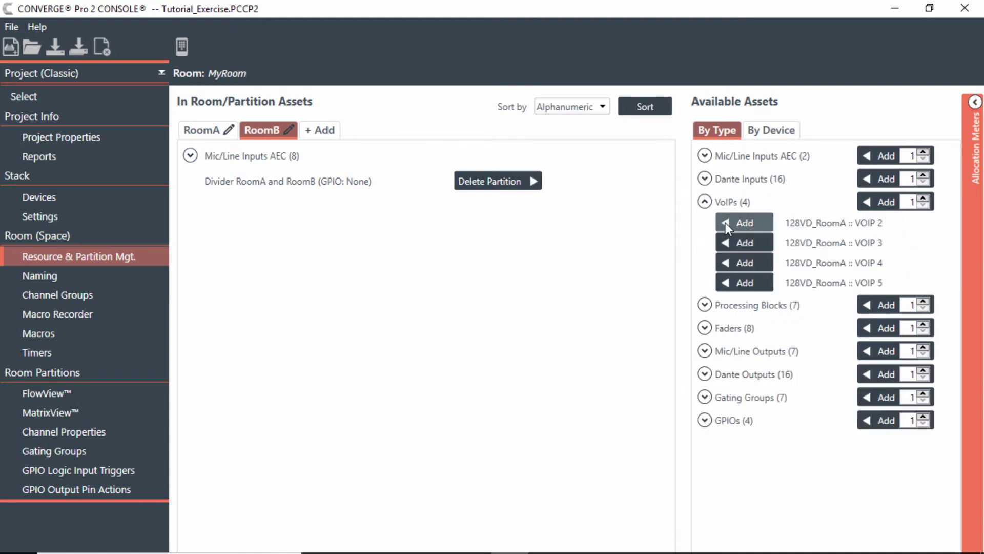
click(725, 221)
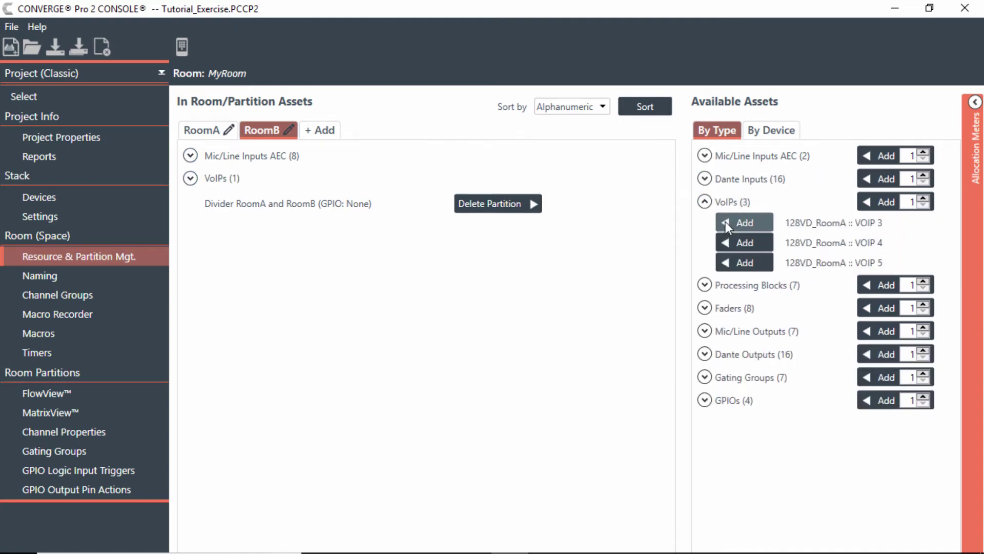
click(706, 202)
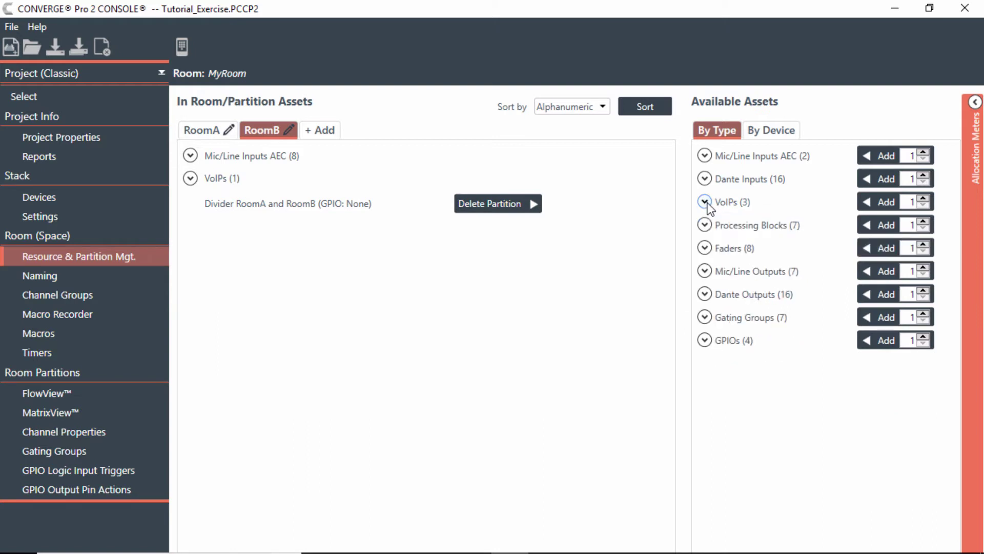
click(705, 271)
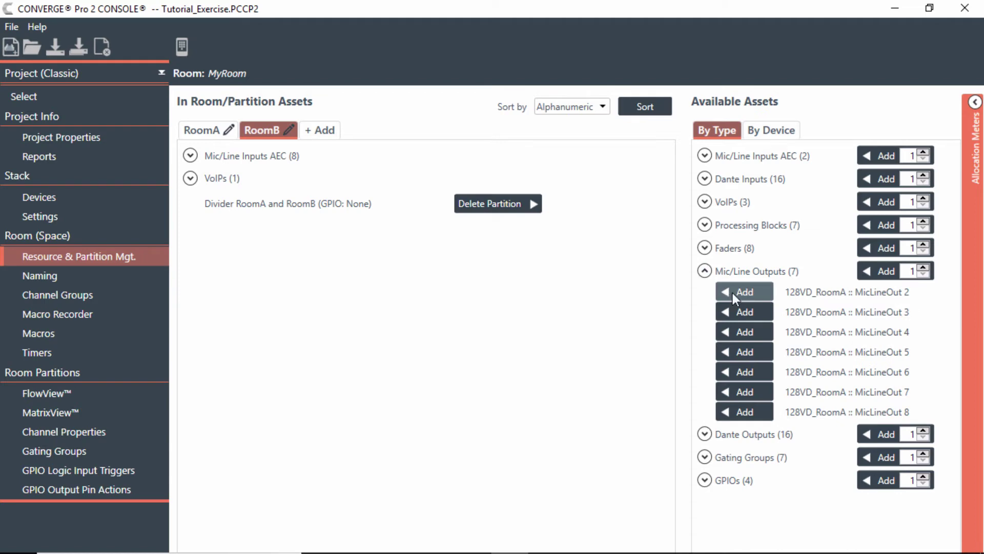
click(733, 293)
click(704, 272)
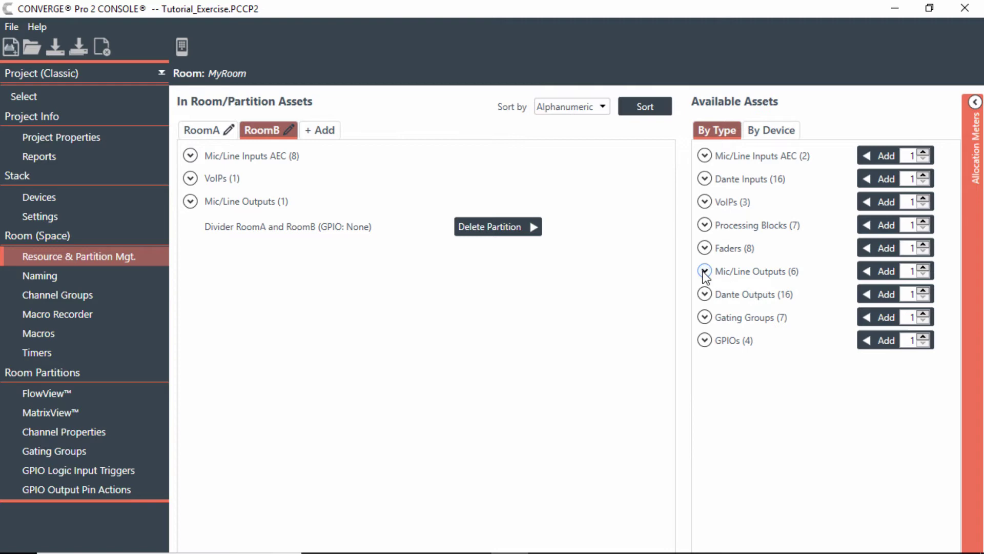
Assign Gating_Group_002 to the RoomB partition
click(705, 317)
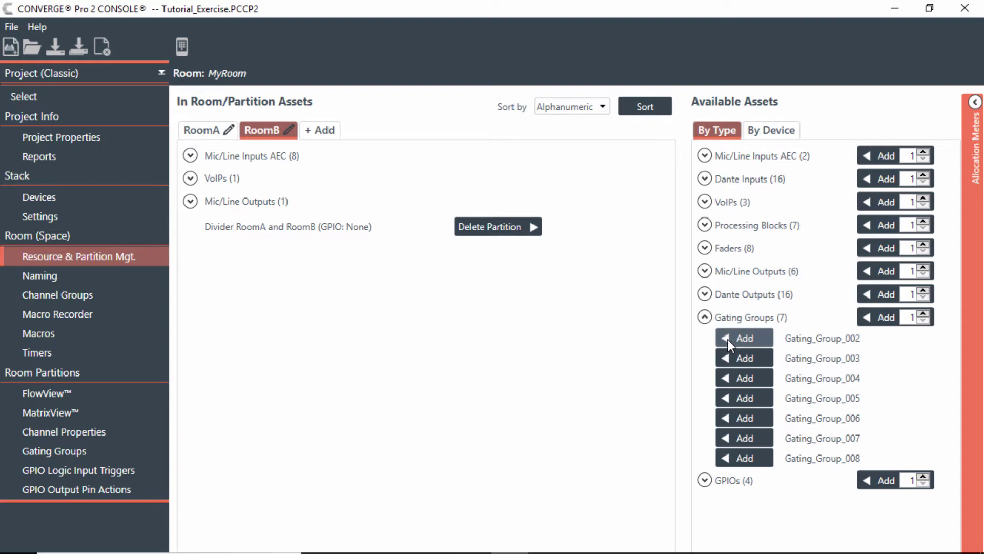
click(728, 339)
click(705, 318)
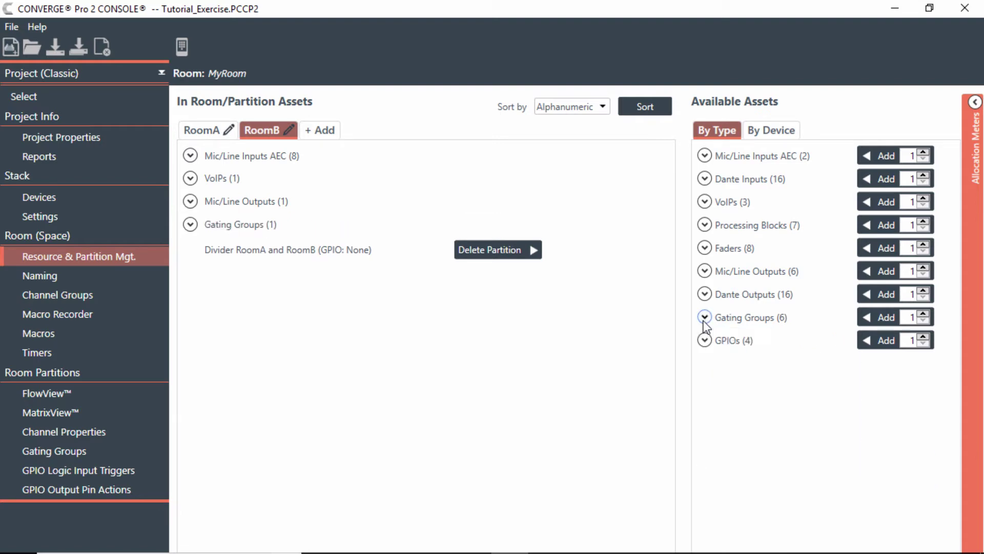
Compare the names of the Mic/Line Inputs AEC assigned to RoomB with those in RoomA
click(190, 157)
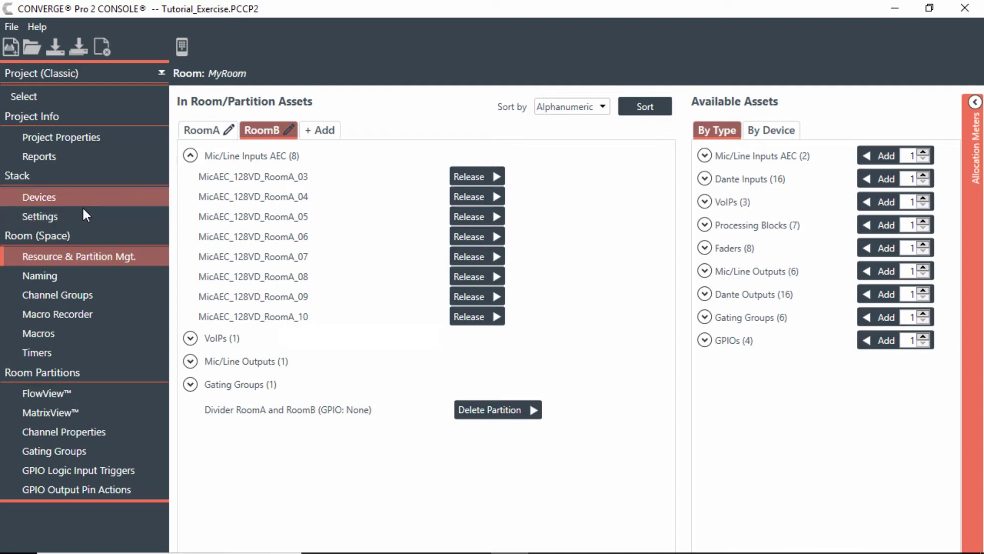
click(202, 130)
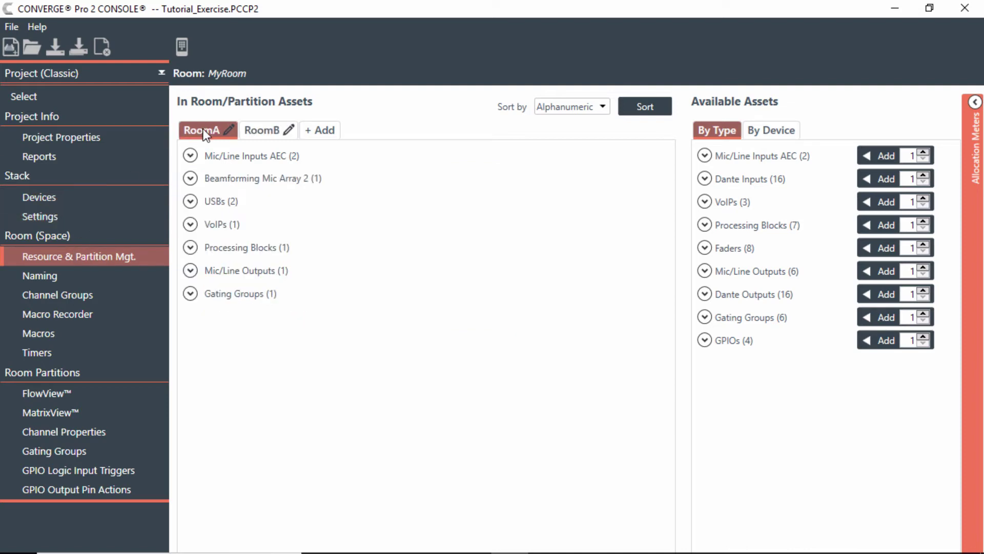
click(189, 156)
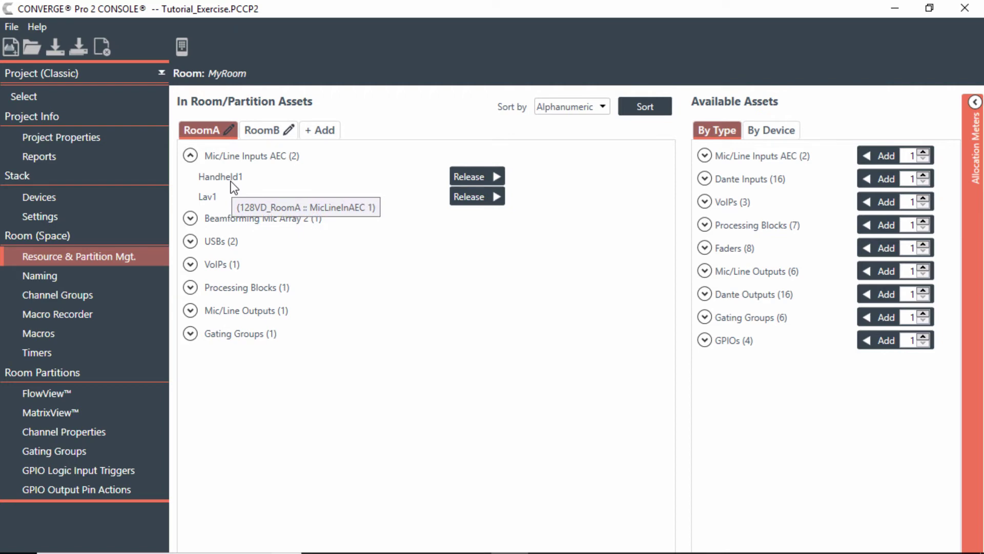
click(190, 155)
click(258, 133)
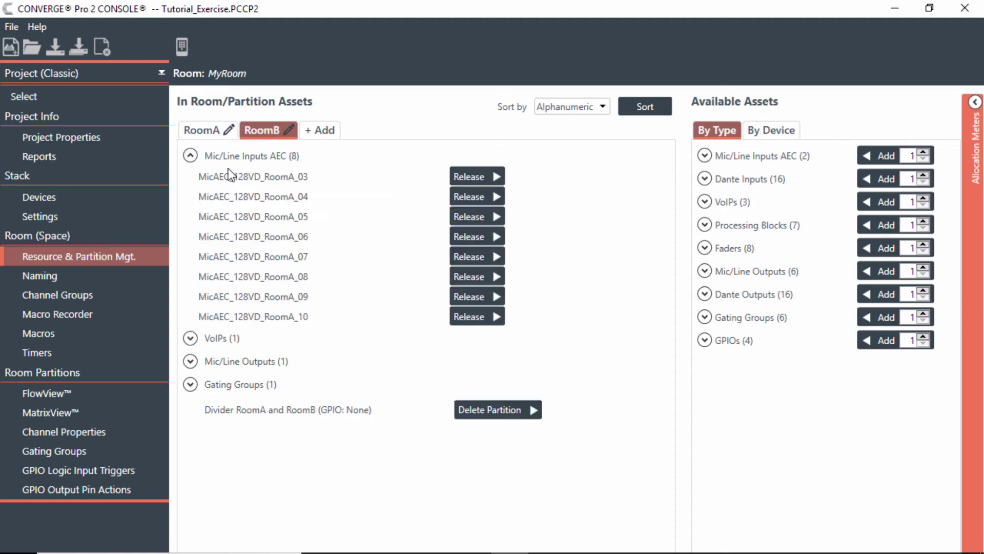
click(190, 156)
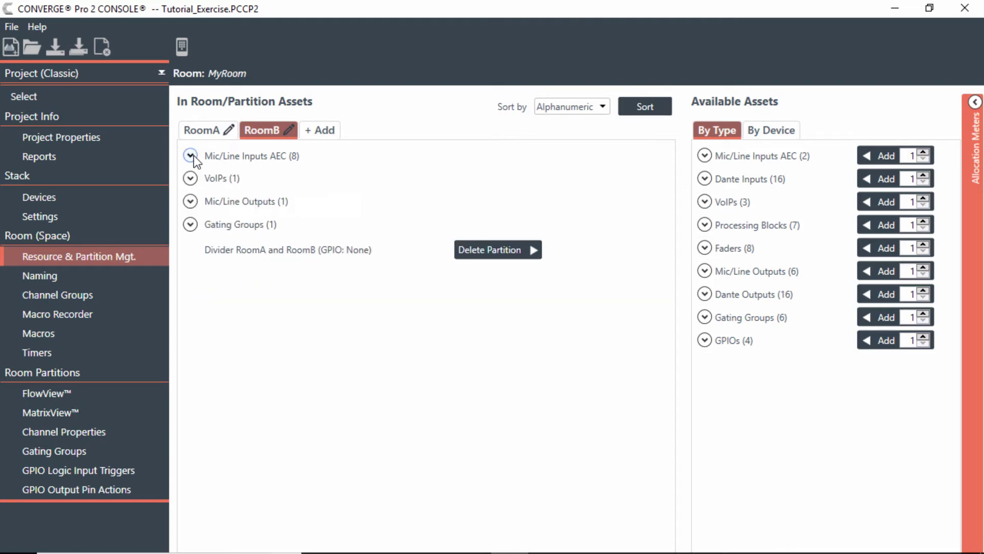
Start a new P-Link device on 128VD_RoomA with the device type DIALOG 20
click(58, 196)
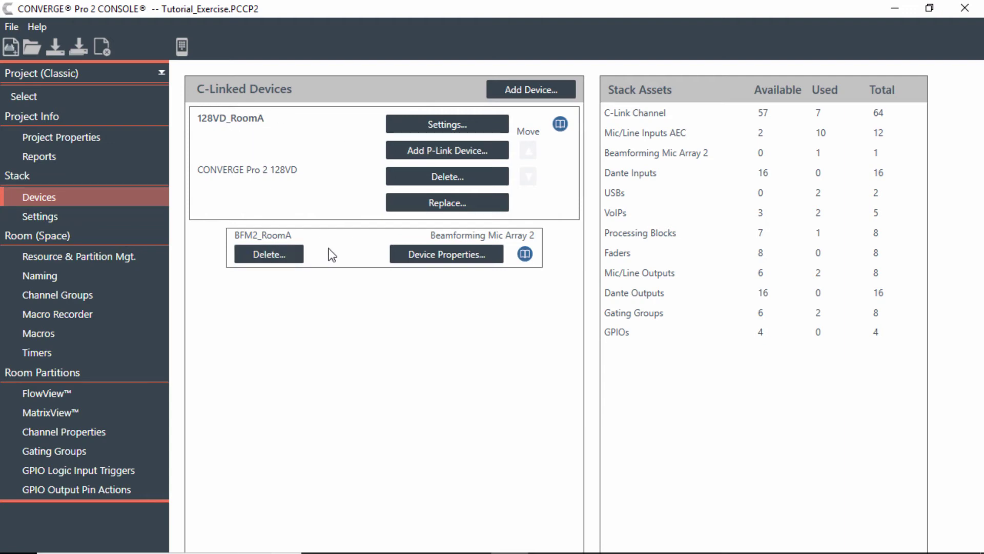
click(450, 147)
click(575, 226)
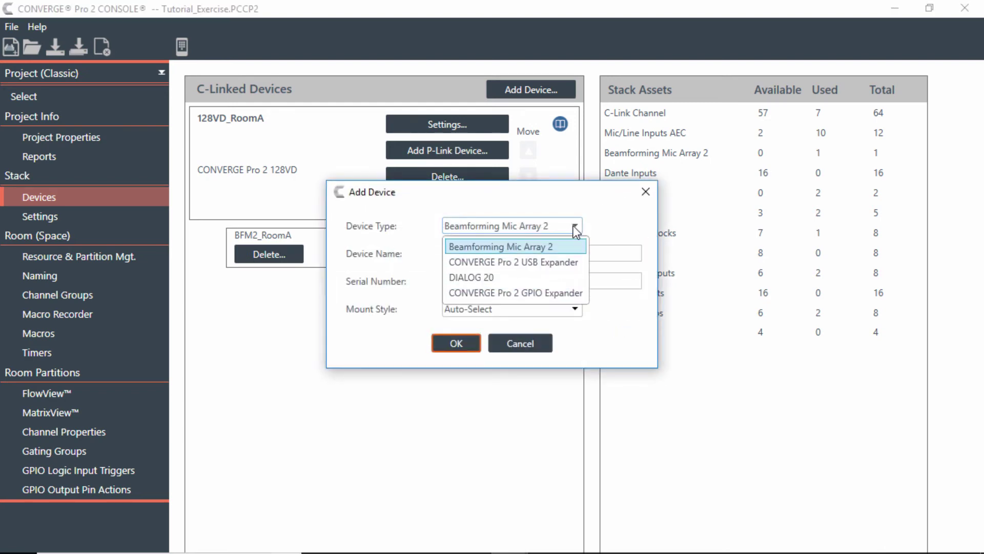
click(548, 277)
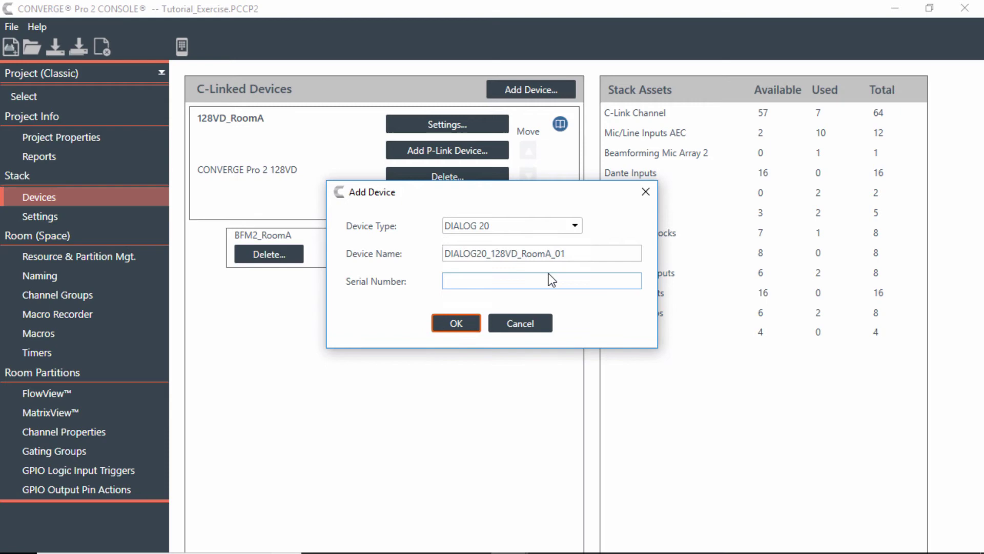
Name the new device DIALOG20_RoomB, leave the serial number empty, and add it to the stack
double_click(574, 254)
click(574, 254)
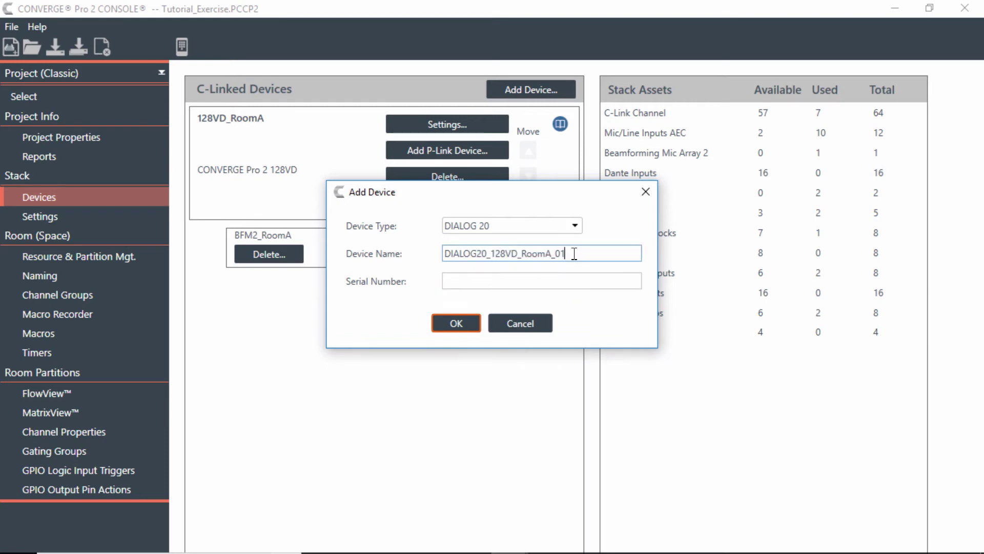
key(BackSpace)
key(BackSpace)
key(BackSpace)
key(BackSpace)
key(BackSpace)
key(BackSpace)
key(BackSpace)
key(BackSpace)
key(BackSpace)
key(BackSpace)
key(BackSpace)
key(BackSpace)
key(BackSpace)
key(BackSpace)
text(RoomB)
click(456, 324)
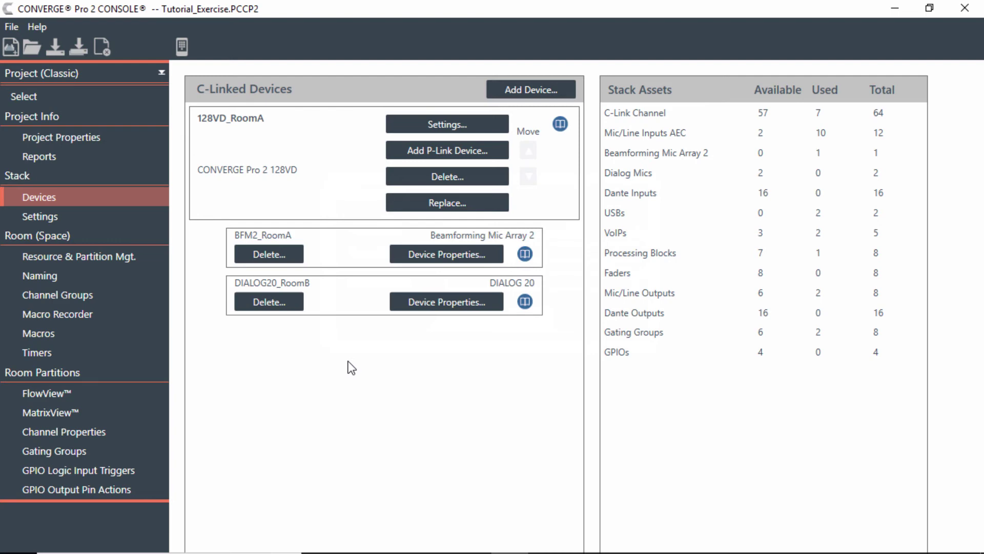
Examine the USB channels assigned to RoomA in the partition resources, and return to the RoomB assets
click(113, 253)
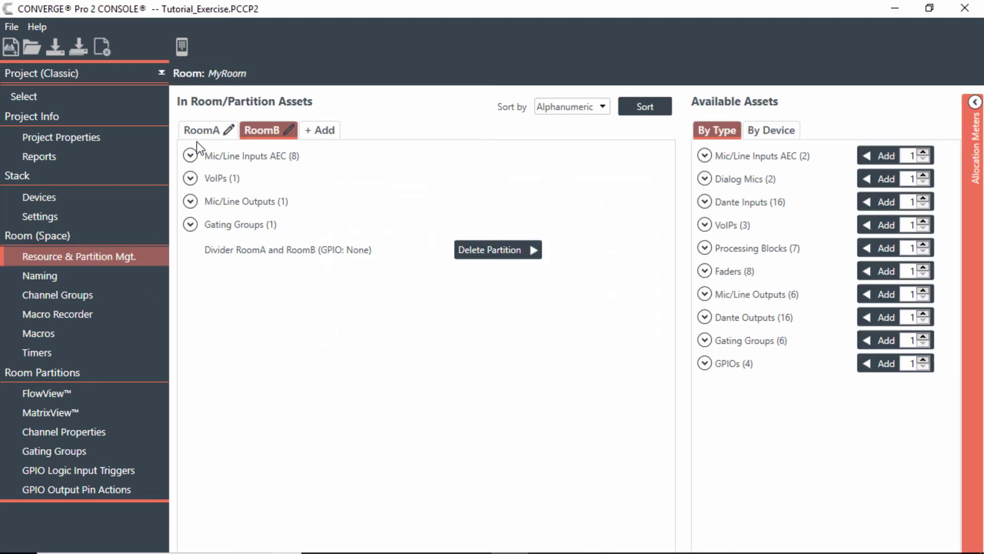
click(200, 135)
click(191, 201)
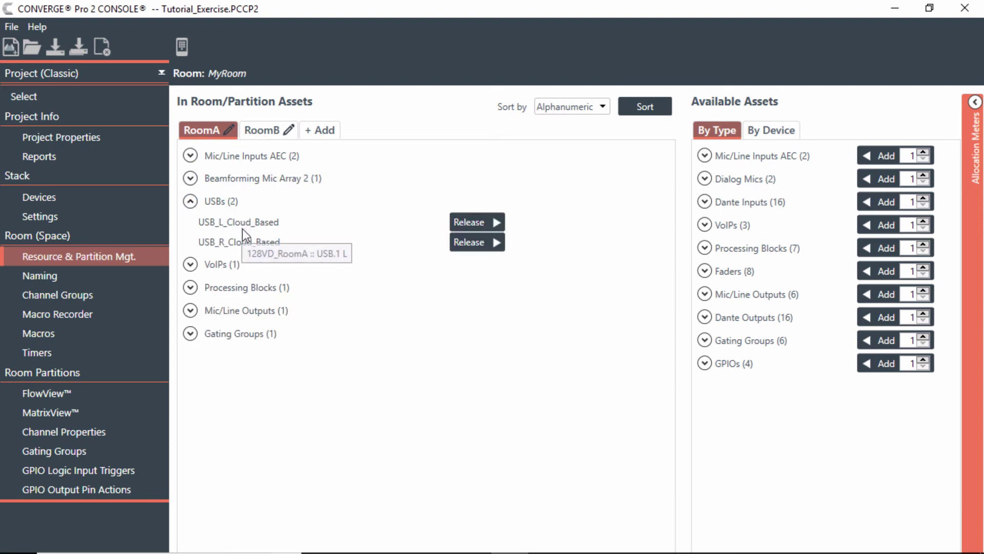
click(187, 201)
click(262, 133)
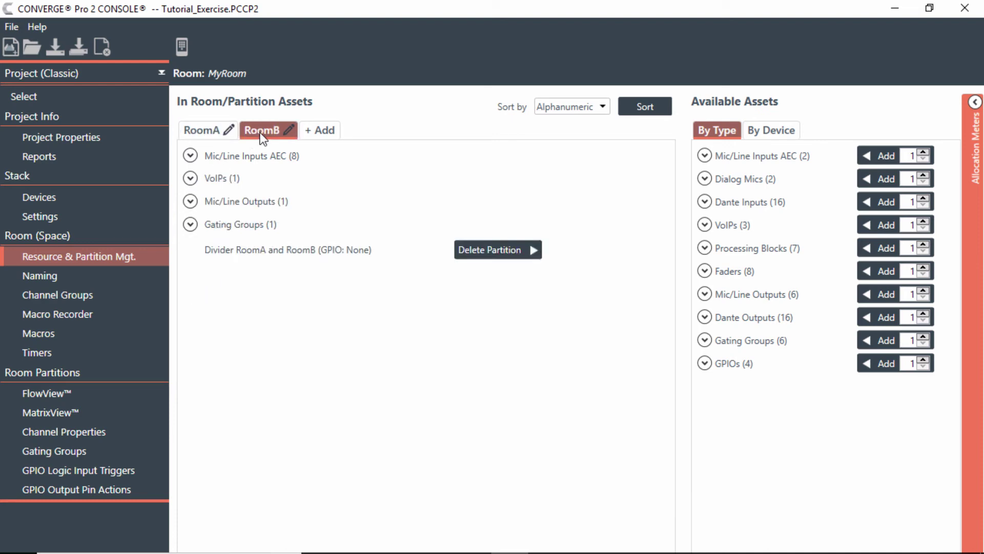
Start a new P-Link device on 128VD_RoomA with the device type CONVERGE Pro 2 USB Expander
click(82, 197)
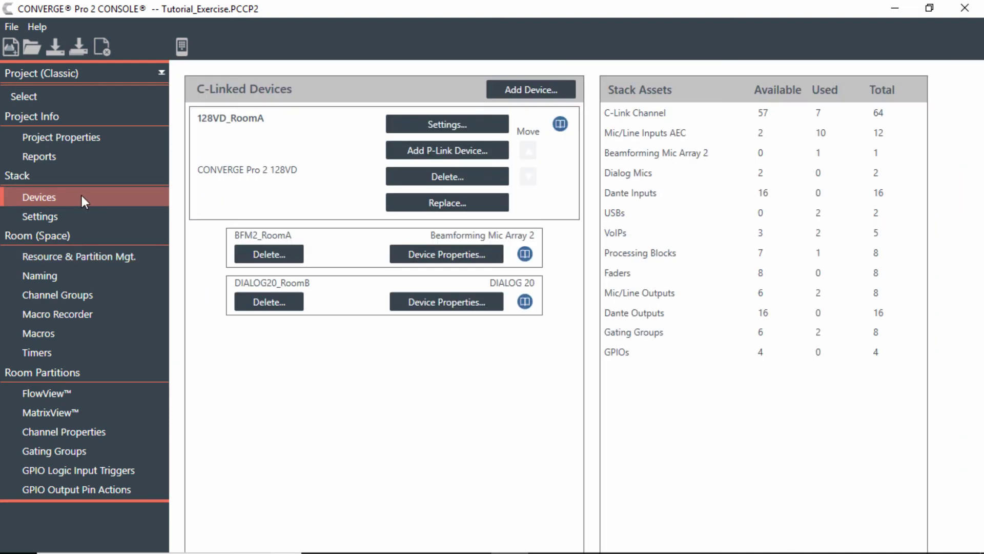
click(440, 152)
click(552, 226)
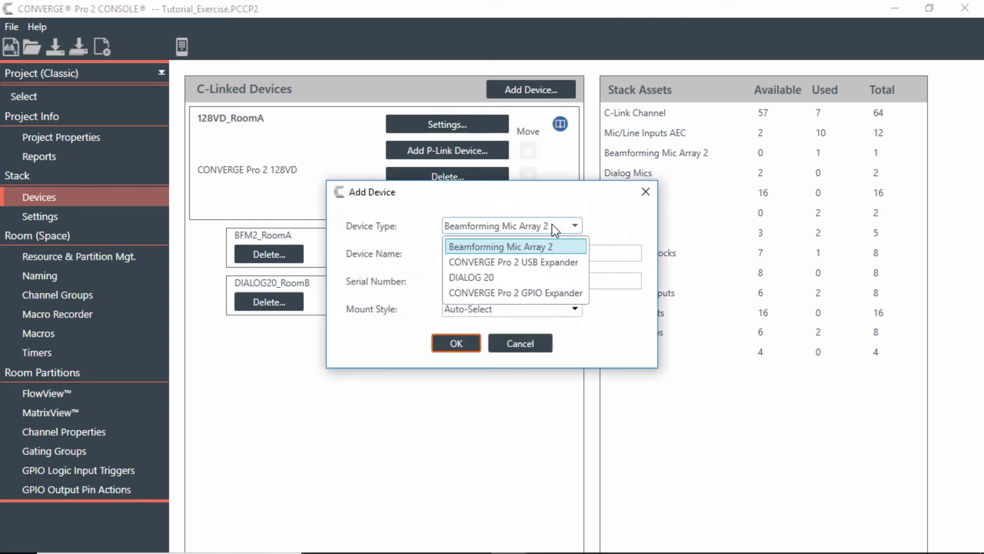
click(548, 262)
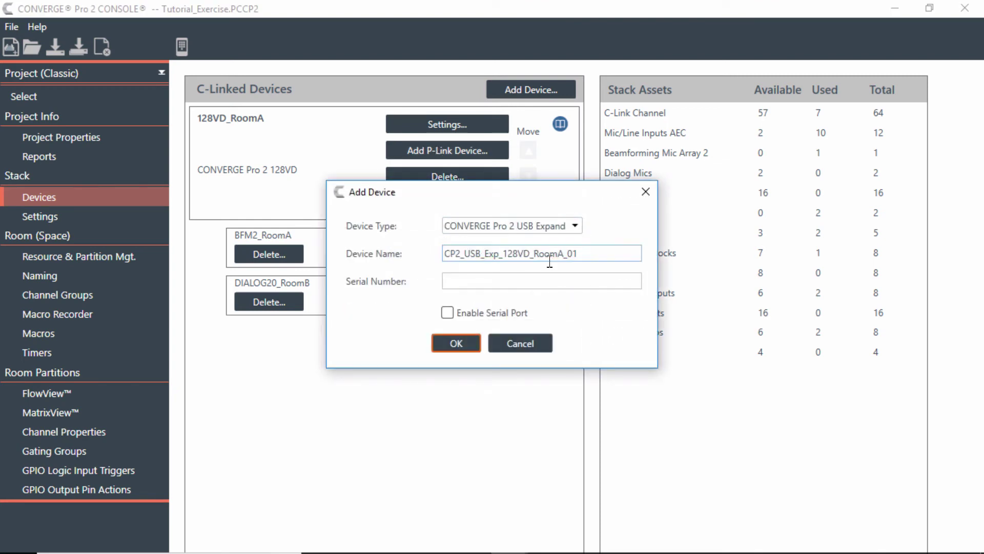
Name the new device USB_Exp_RoomB, leave the serial number empty, and add it to the stack
double_click(591, 254)
click(591, 255)
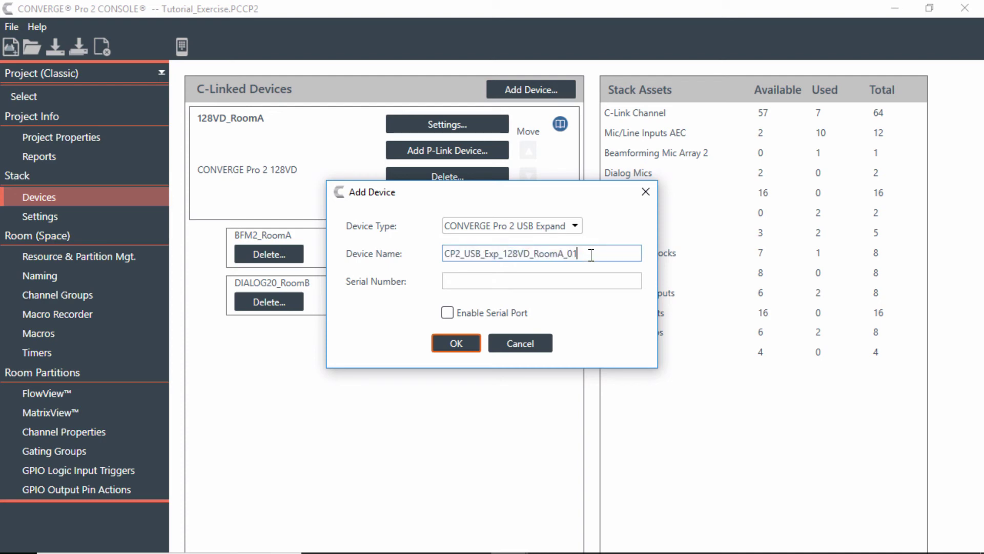
key(BackSpace)
key(BackSpace)
key(BackSpace)
key(BackSpace)
key(BackSpace)
key(BackSpace)
key(BackSpace)
key(BackSpace)
key(BackSpace)
key(BackSpace)
key(BackSpace)
key(BackSpace)
key(BackSpace)
key(BackSpace)
key(BackSpace)
key(BackSpace)
key(BackSpace)
key(BackSpace)
key(BackSpace)
key(BackSpace)
key(BackSpace)
key(BackSpace)
key(BackSpace)
key(BackSpace)
key(BackSpace)
key(BackSpace)
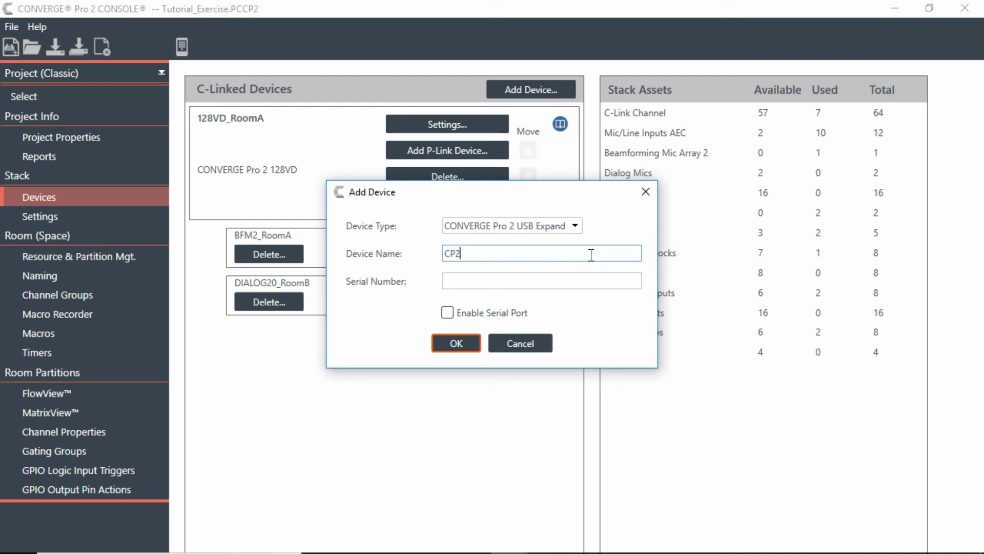
text(USB_Exp_RoomB)
click(457, 343)
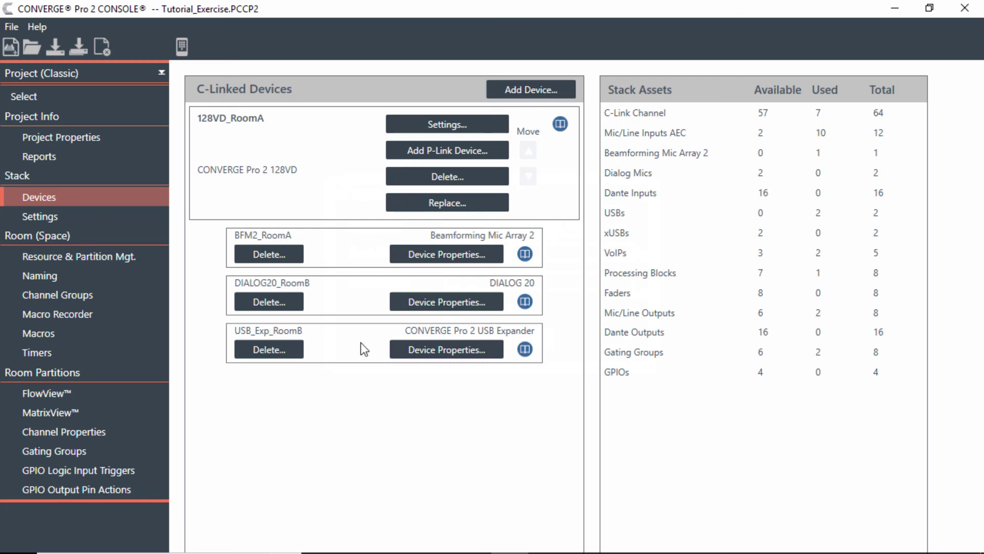
Assign both DIALOG20_RoomB dialog mics, MicLineInAEC 1 and 2, to the RoomB partition in the partition resources
click(62, 258)
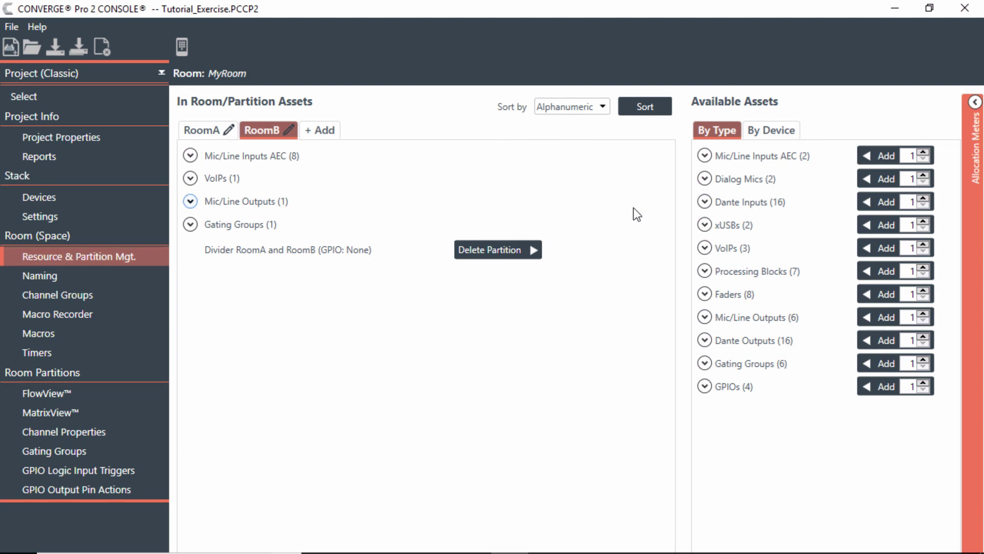
click(704, 179)
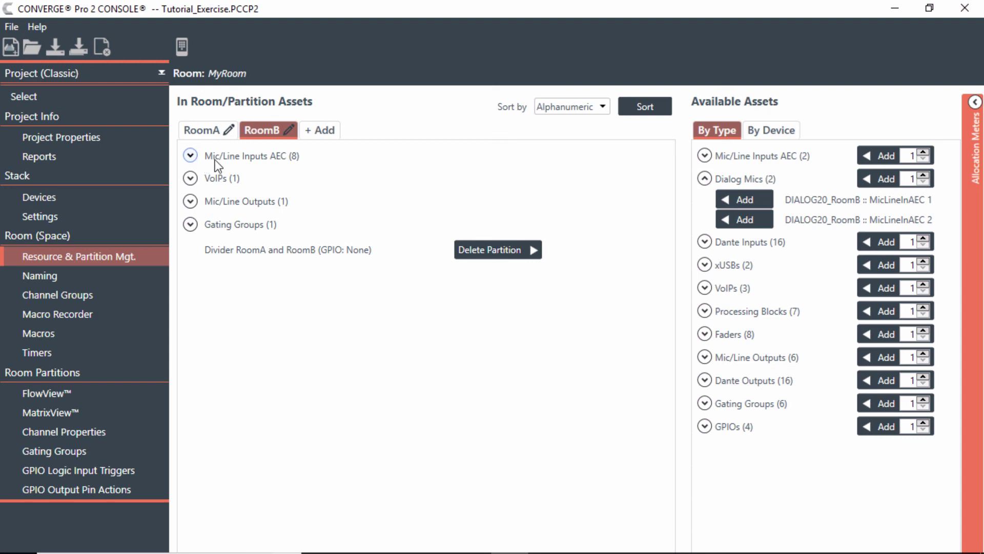
click(725, 199)
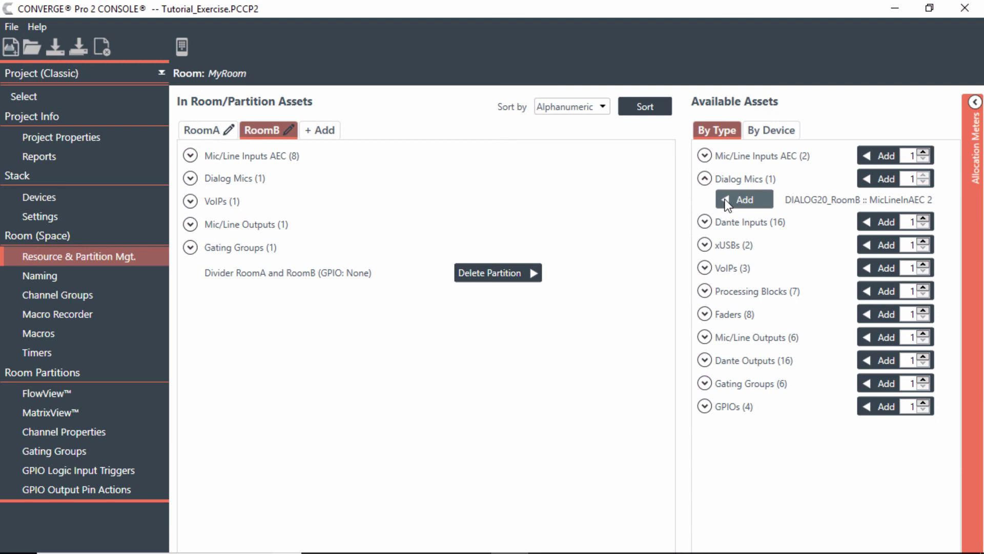
click(724, 199)
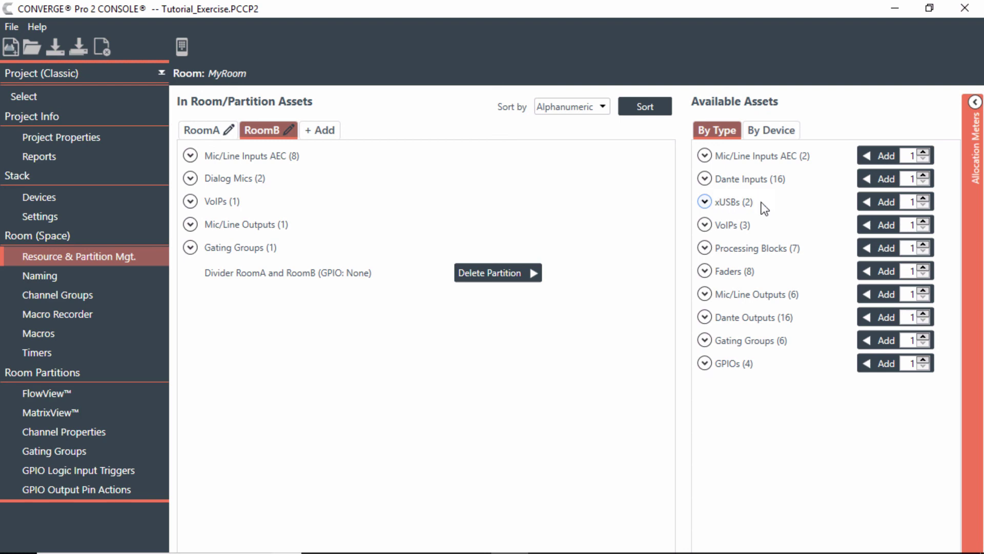
Assign both xUSB channels of USB_Exp_RoomB to the RoomB partition
click(704, 201)
click(731, 224)
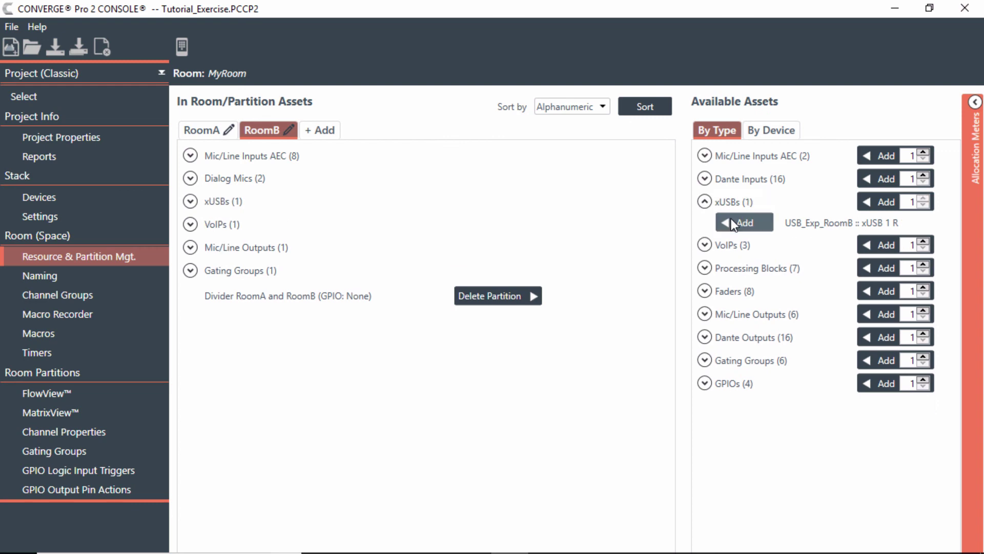
click(732, 220)
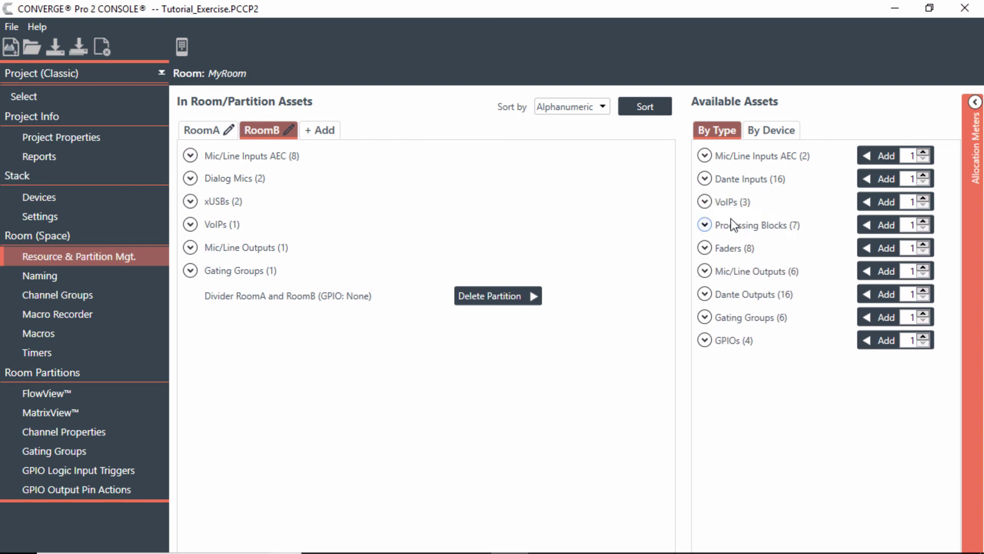